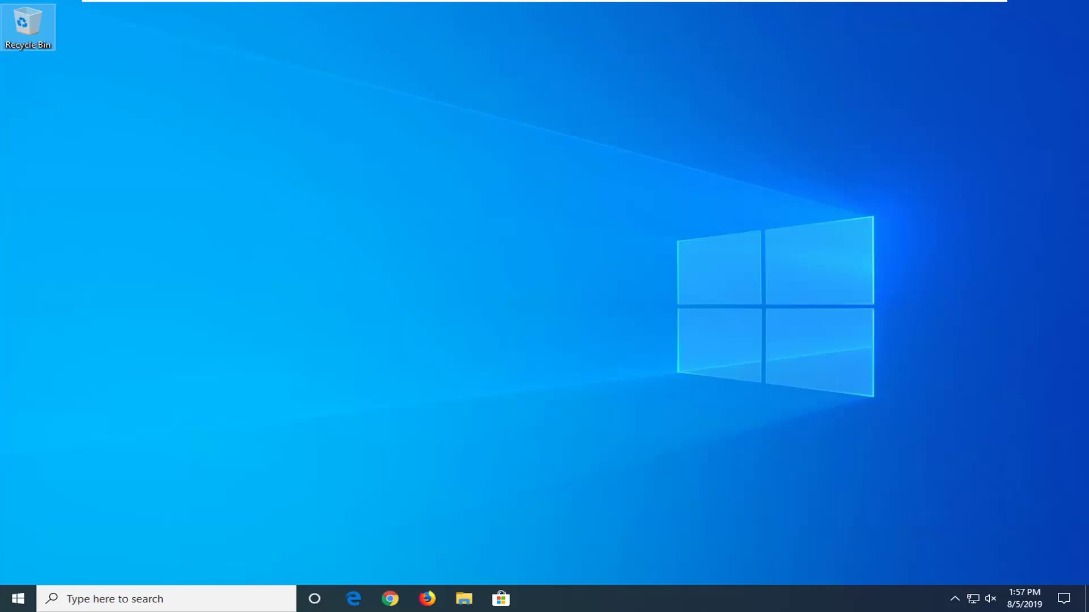
Search for 'services' from Start and launch the Services app.
left_click(14, 600)
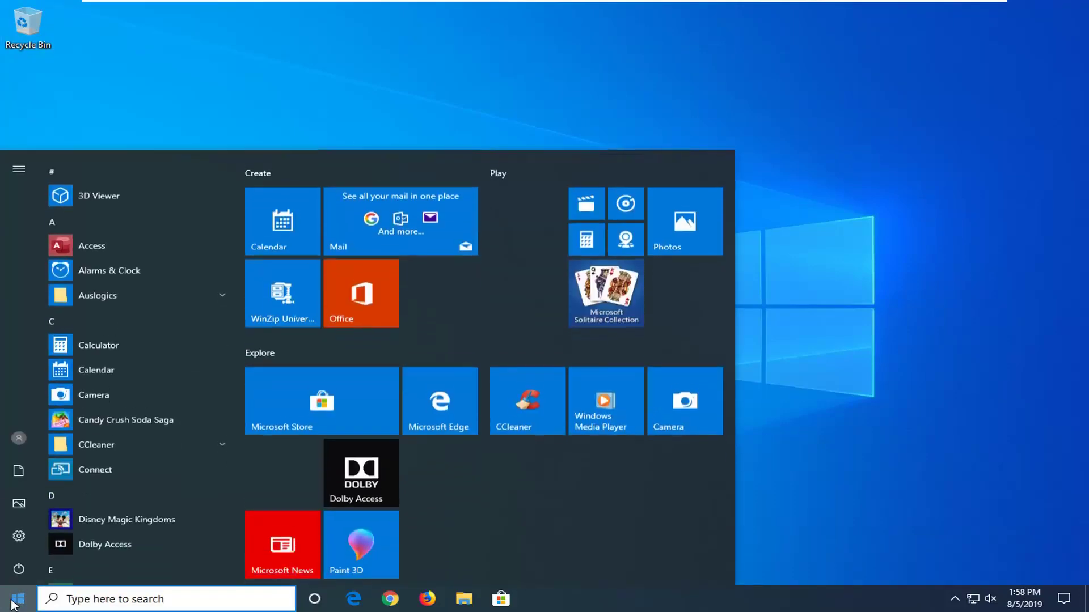
type("ser")
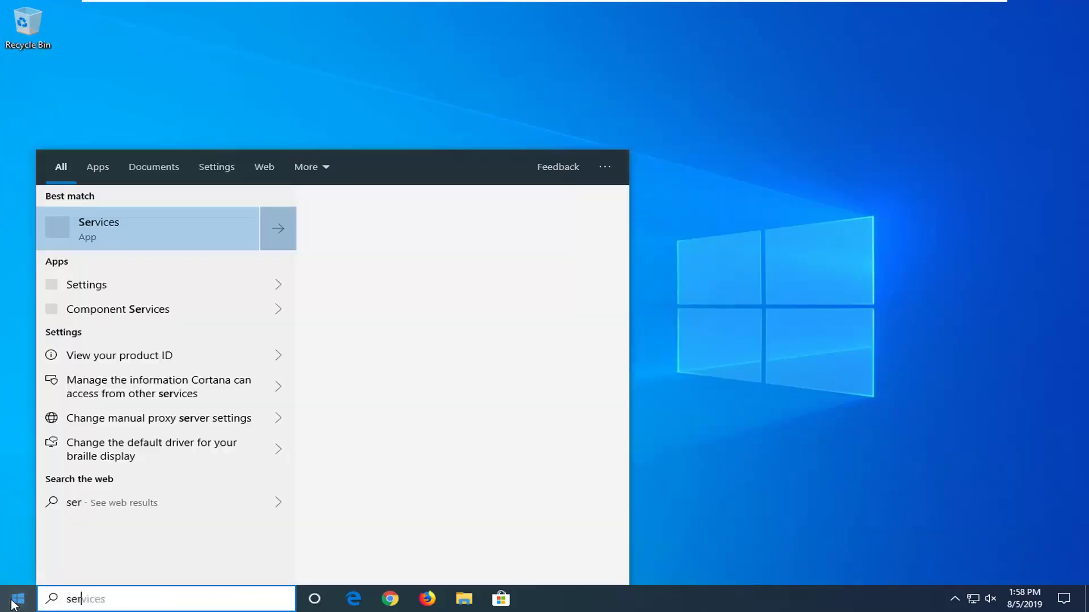
type("vices")
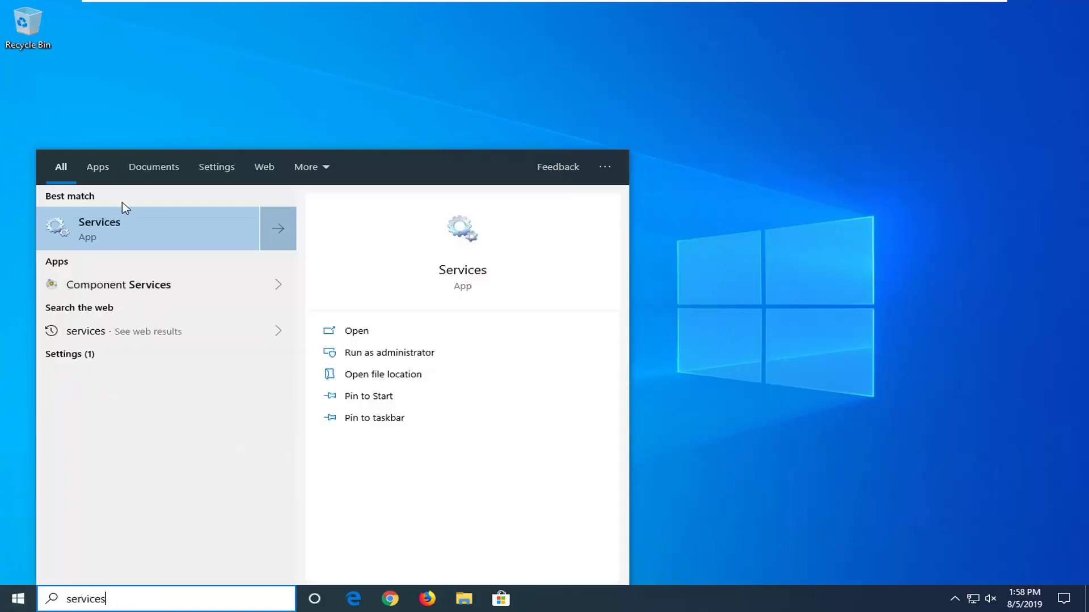
left_click(124, 238)
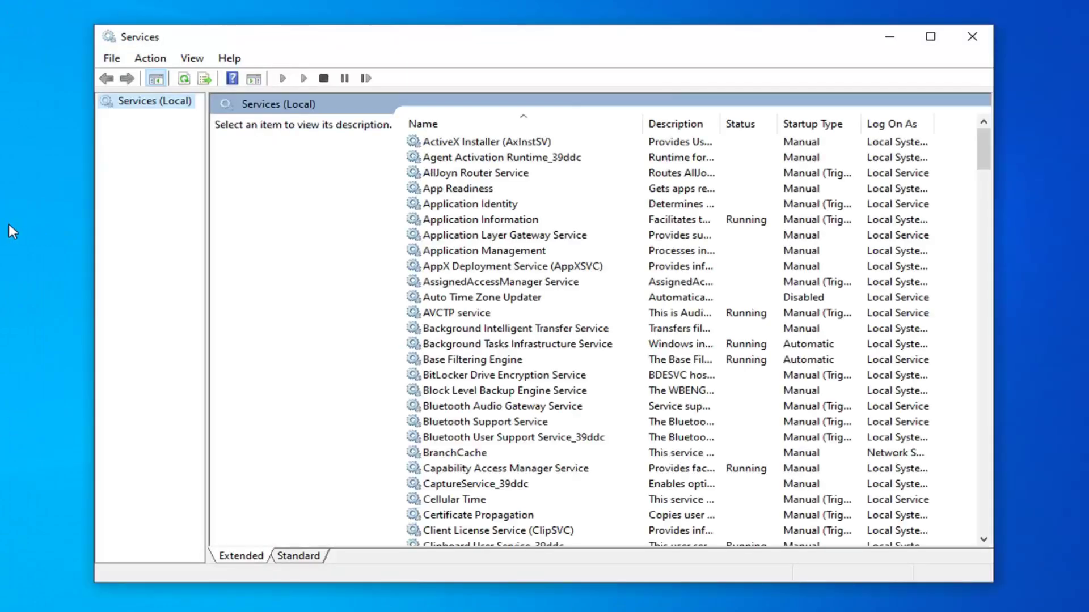
Check that the Windows Defender Firewall service is Running with Automatic startup.
left_click(491, 374)
scroll(493, 441, "down", 20)
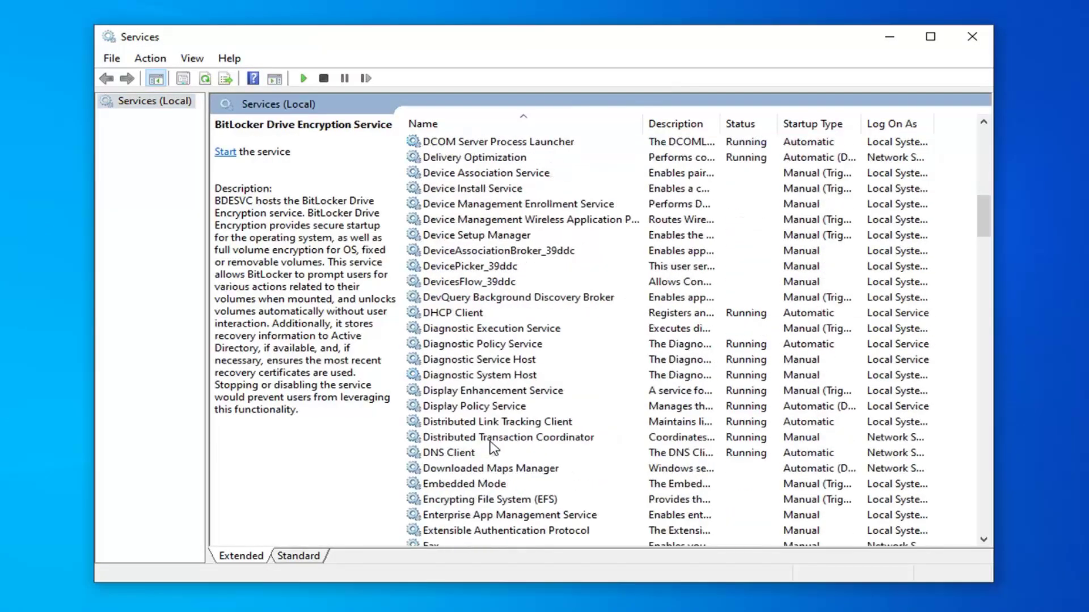
scroll(492, 441, "down", 14)
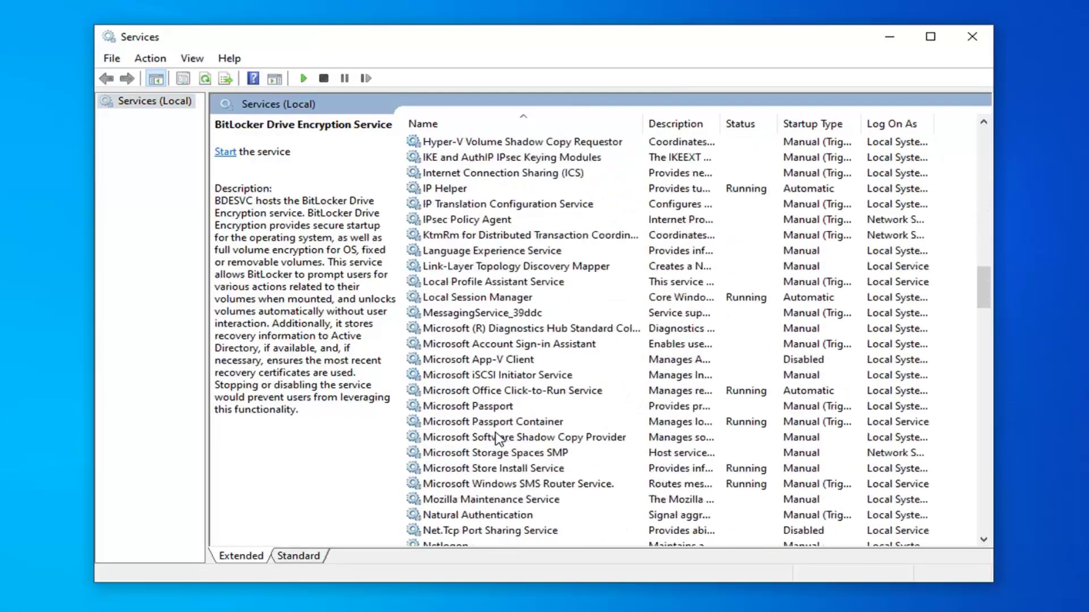
scroll(497, 438, "down", 16)
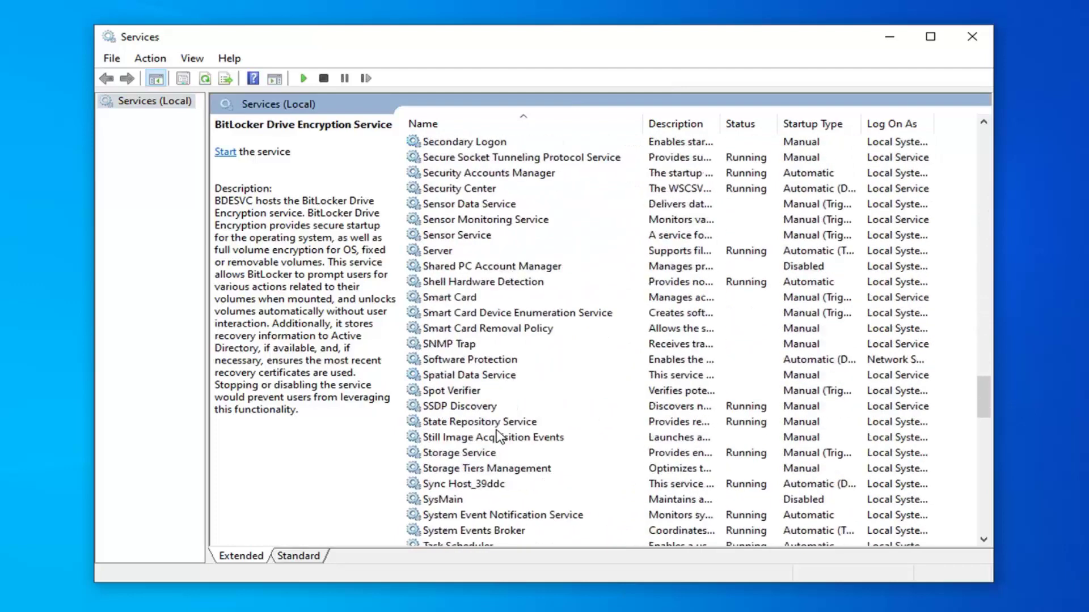
scroll(497, 437, "down", 12)
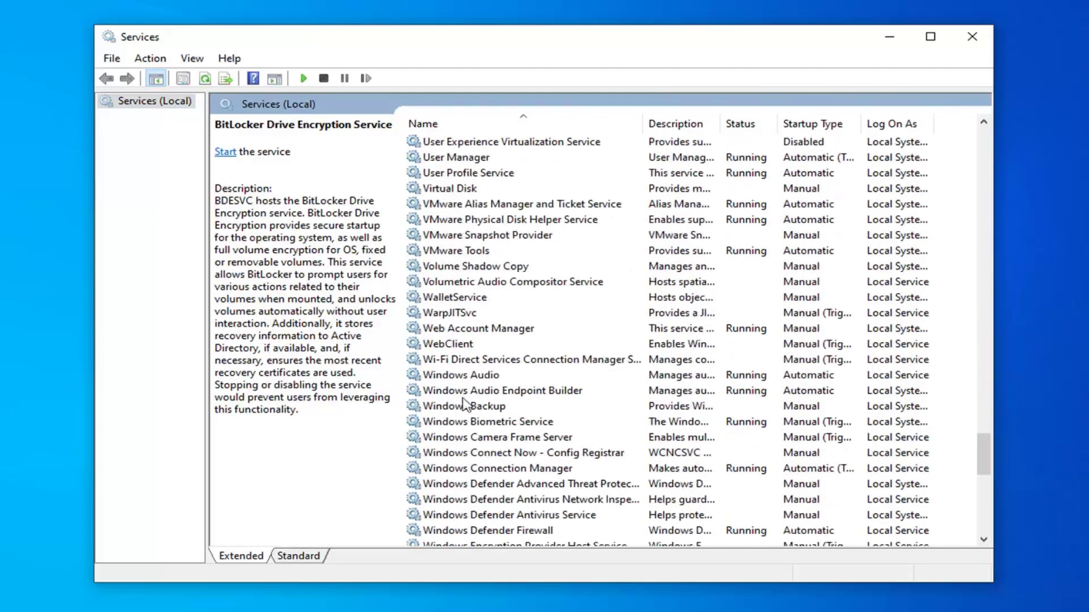
left_click(494, 532)
scroll(487, 499, "down", 2)
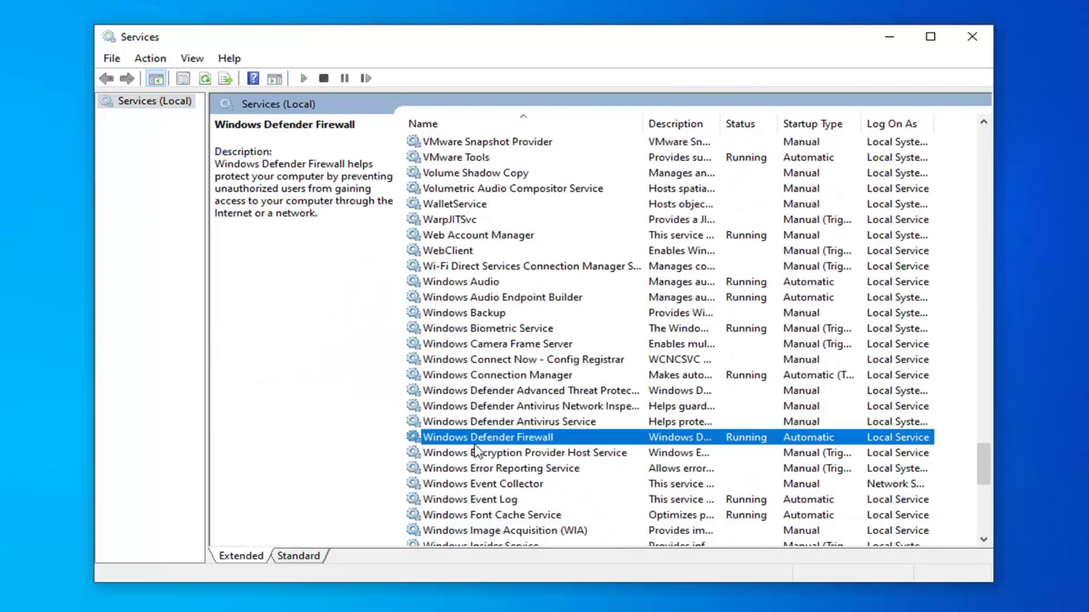
double_click(475, 440)
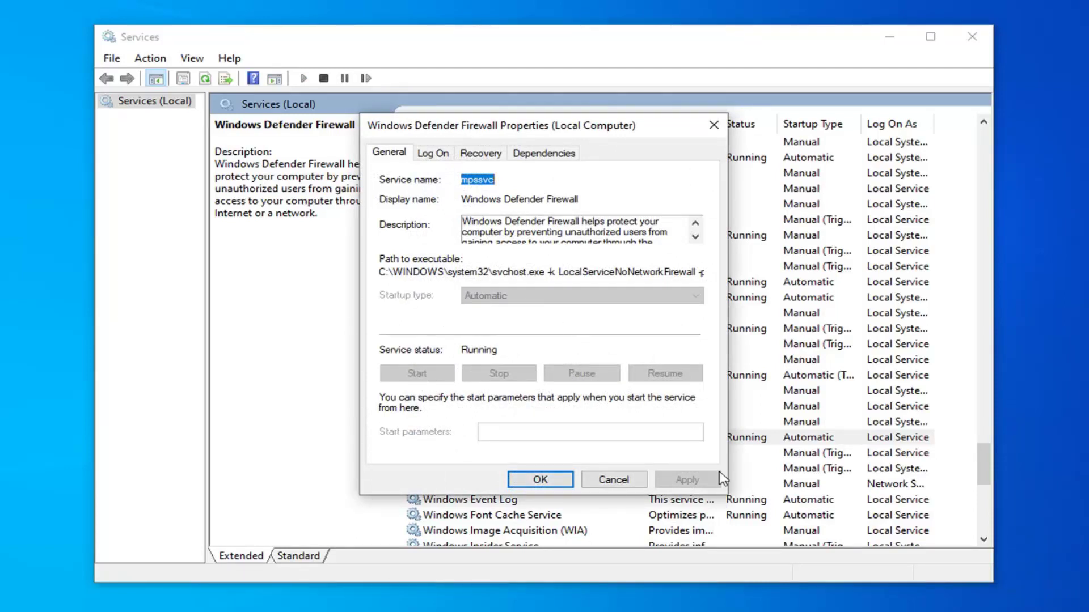
left_click(540, 481)
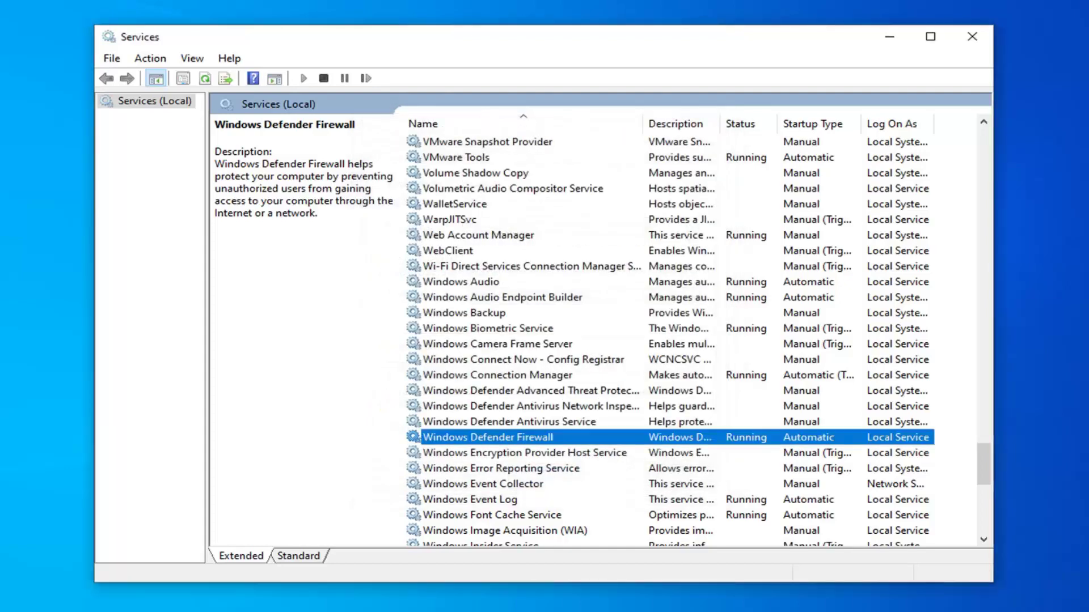
Close Services and launch Command Prompt as administrator.
left_click(972, 36)
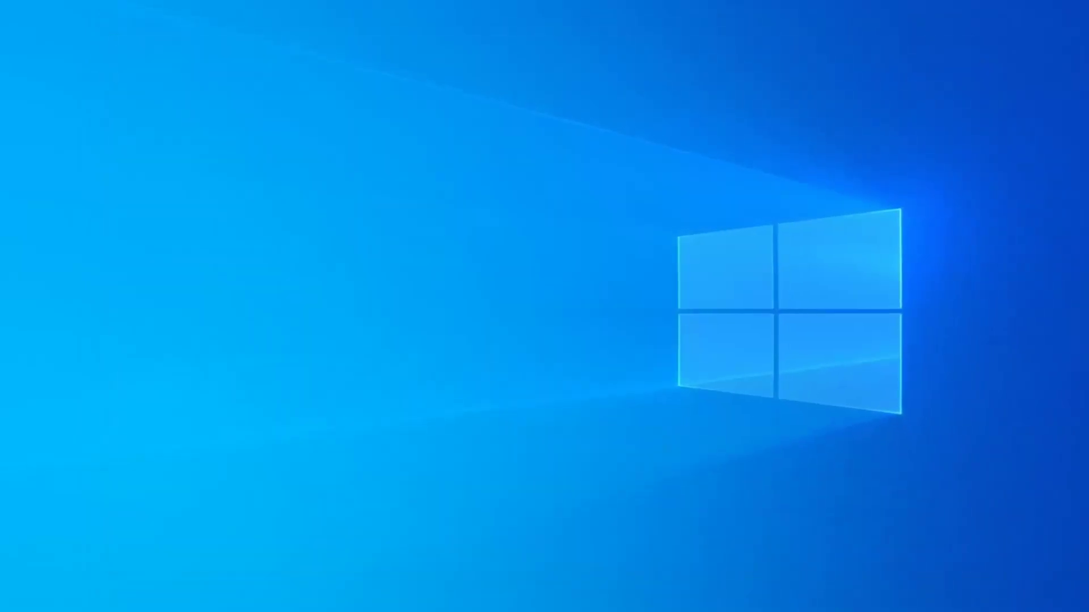
key("super")
type("cmd")
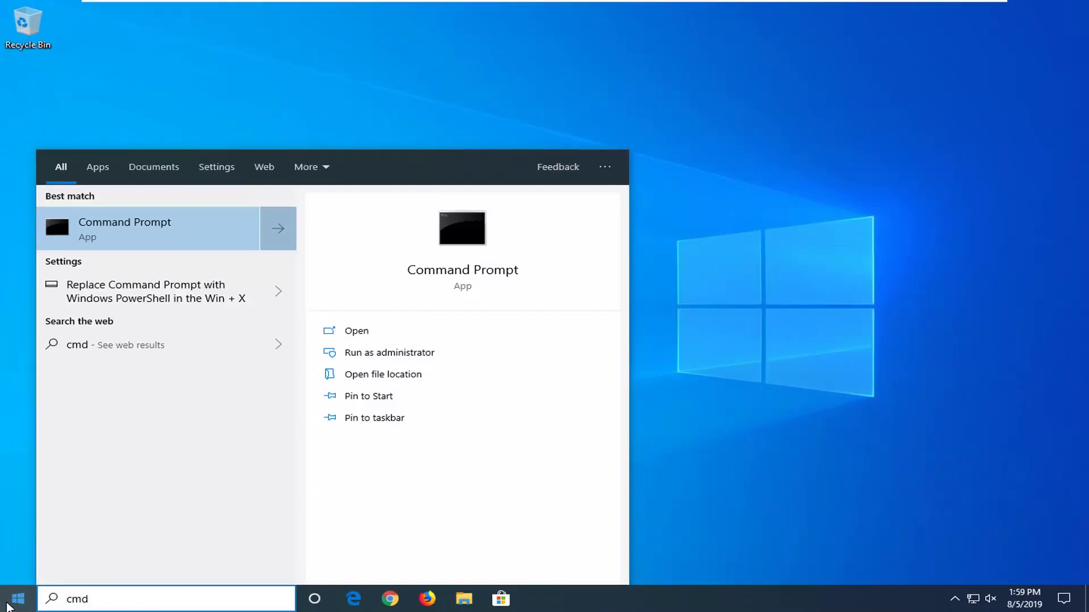
right_click(164, 237)
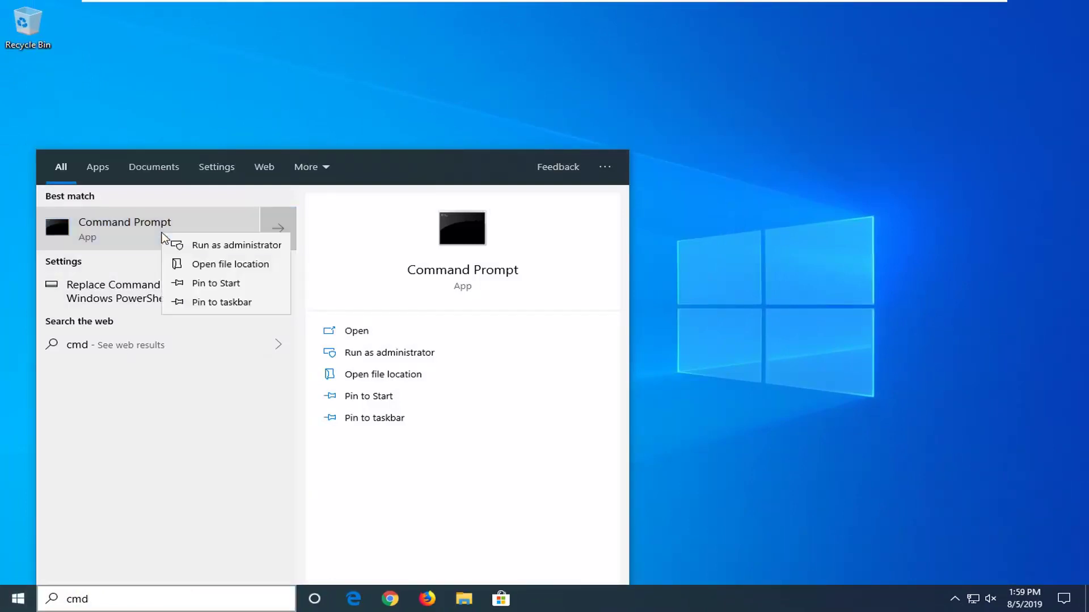
left_click(203, 245)
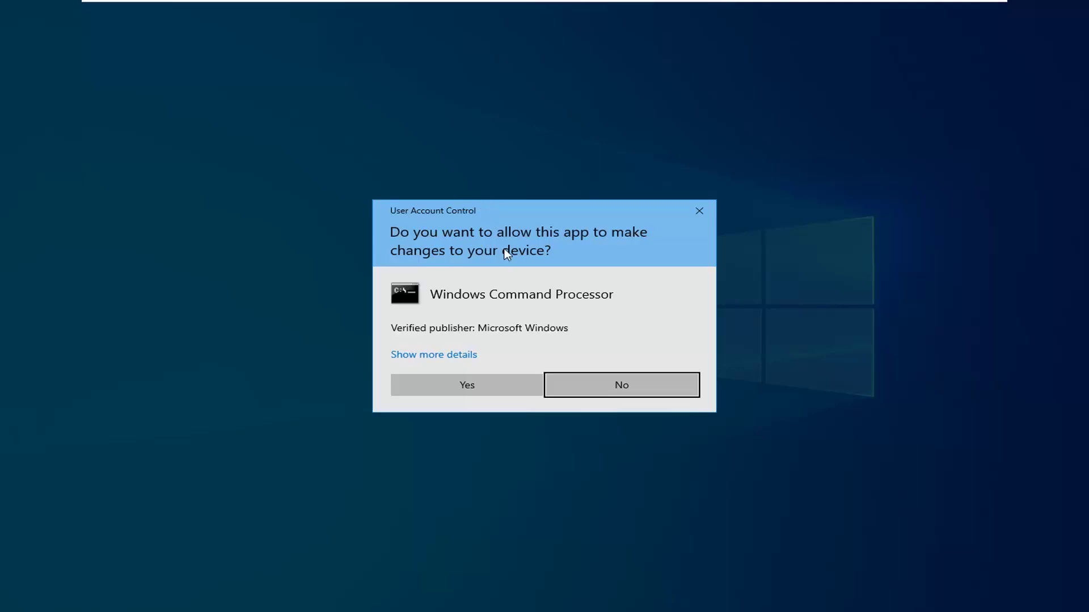
left_click(466, 384)
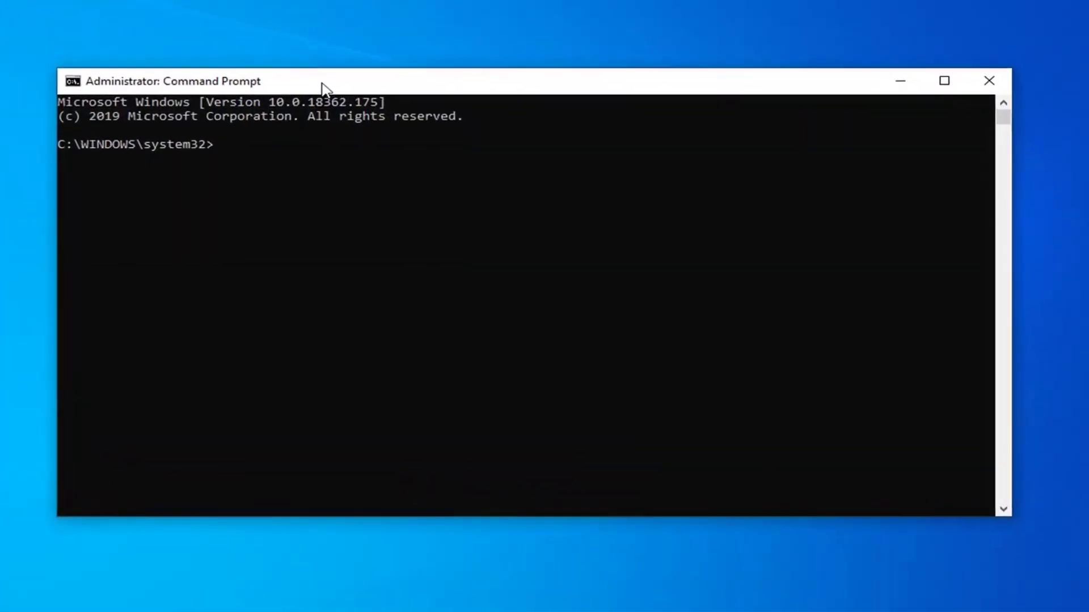
Run 'ipconfig /flushdns' to clear the DNS cache, then close Command Prompt.
type("ipconfig /")
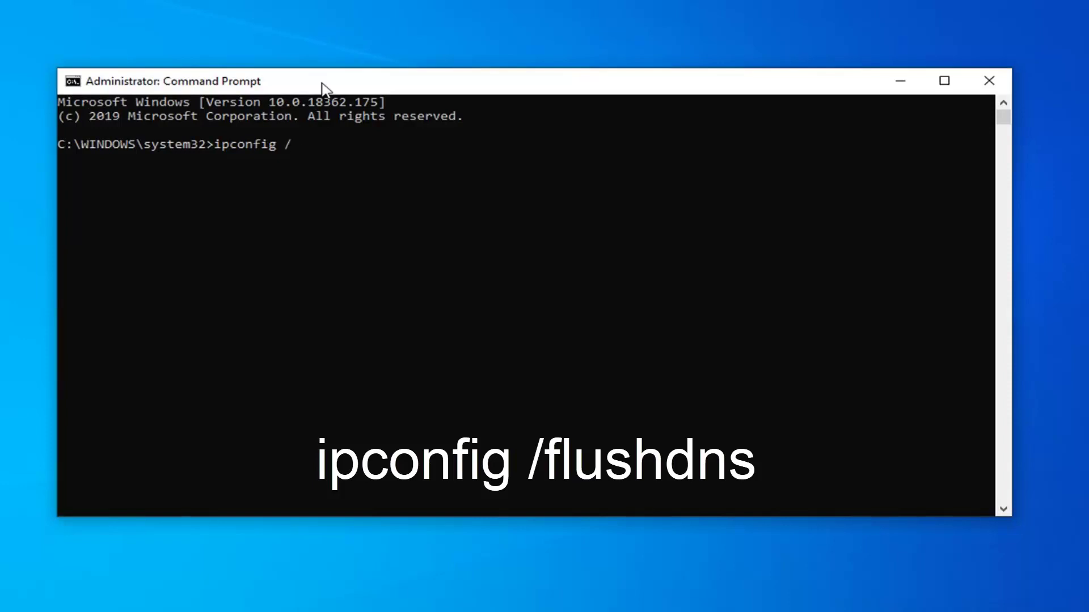
type("flushdns")
key("Return")
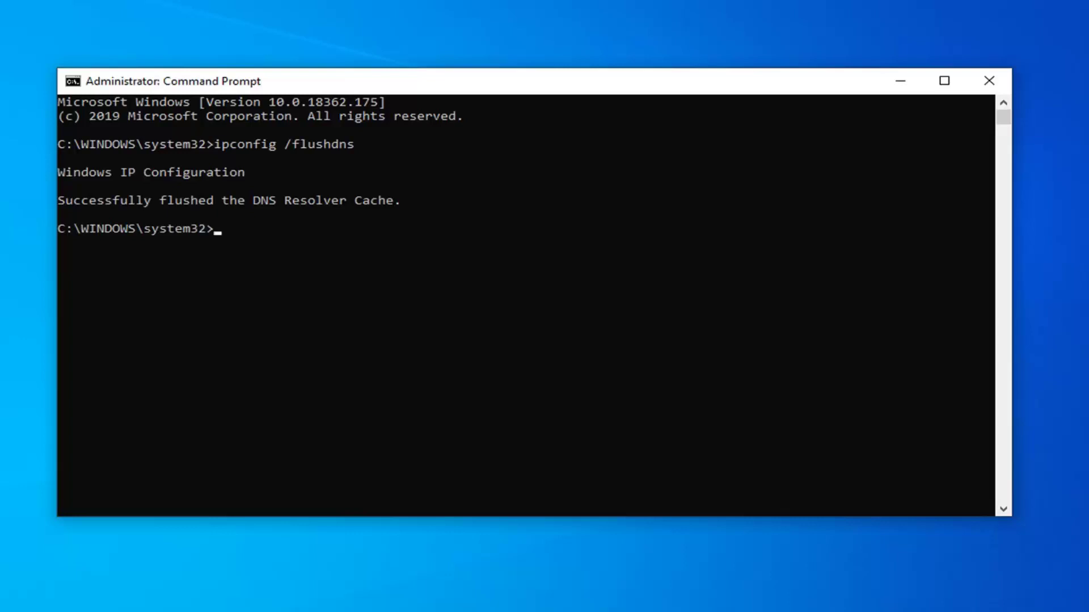
left_click(989, 81)
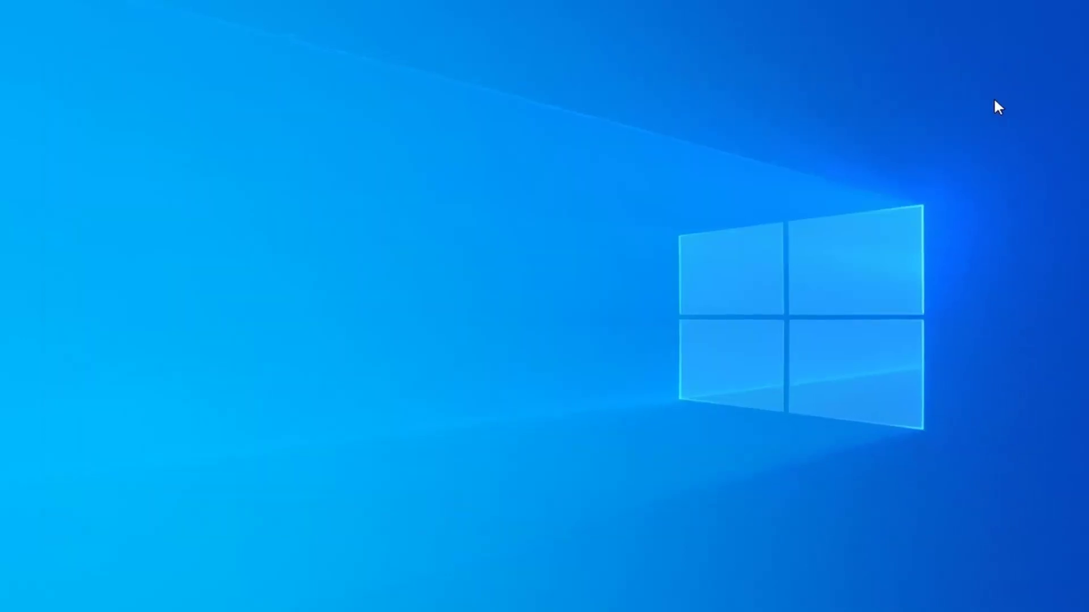
Run msconfig as administrator and save Normal startup on the General tab.
left_click(16, 600)
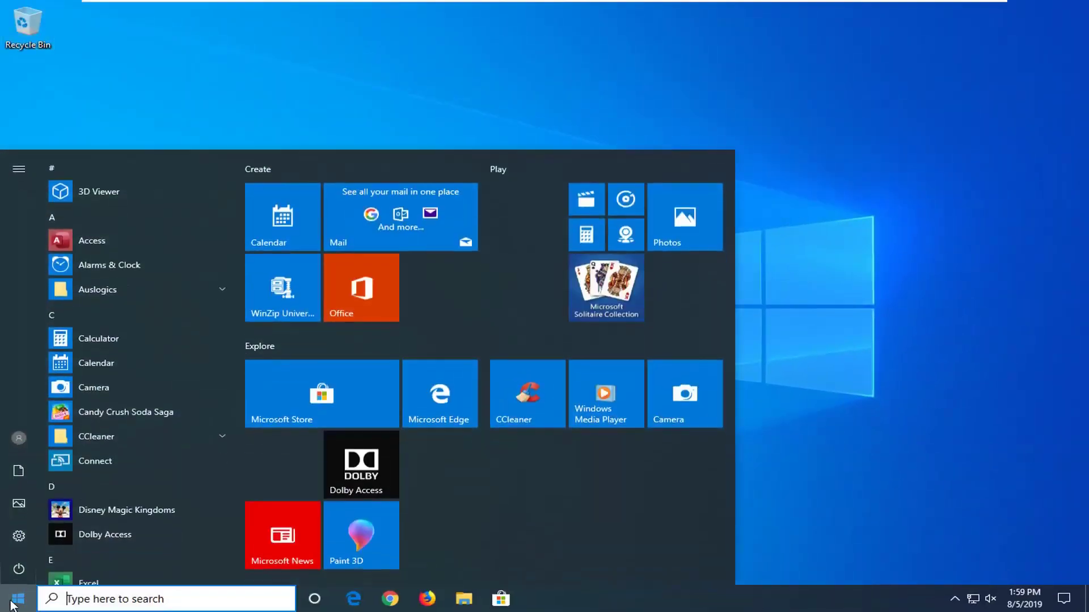
type("msconfig")
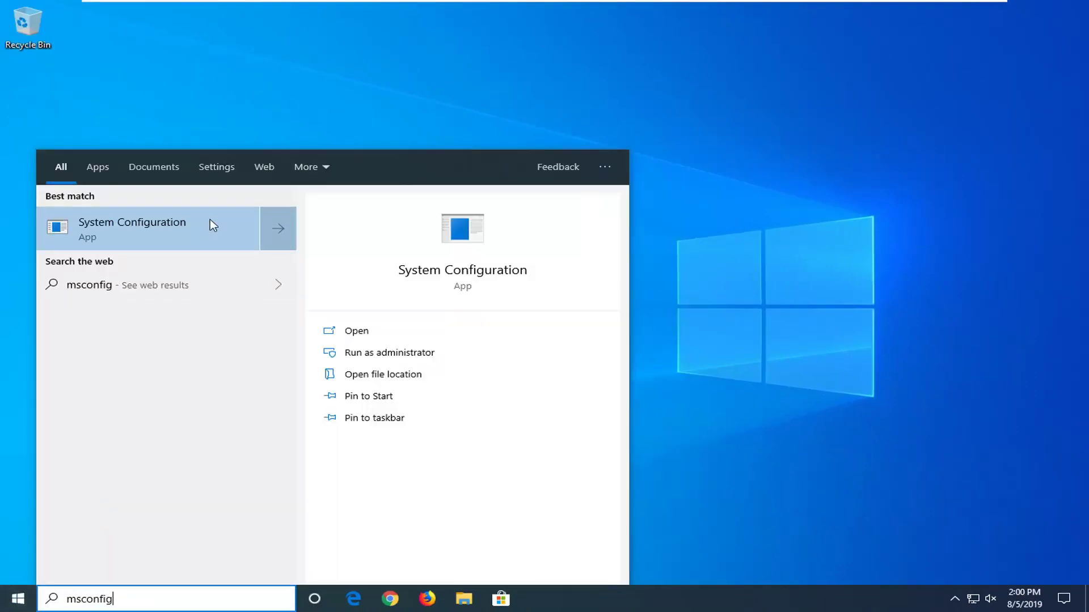
right_click(151, 222)
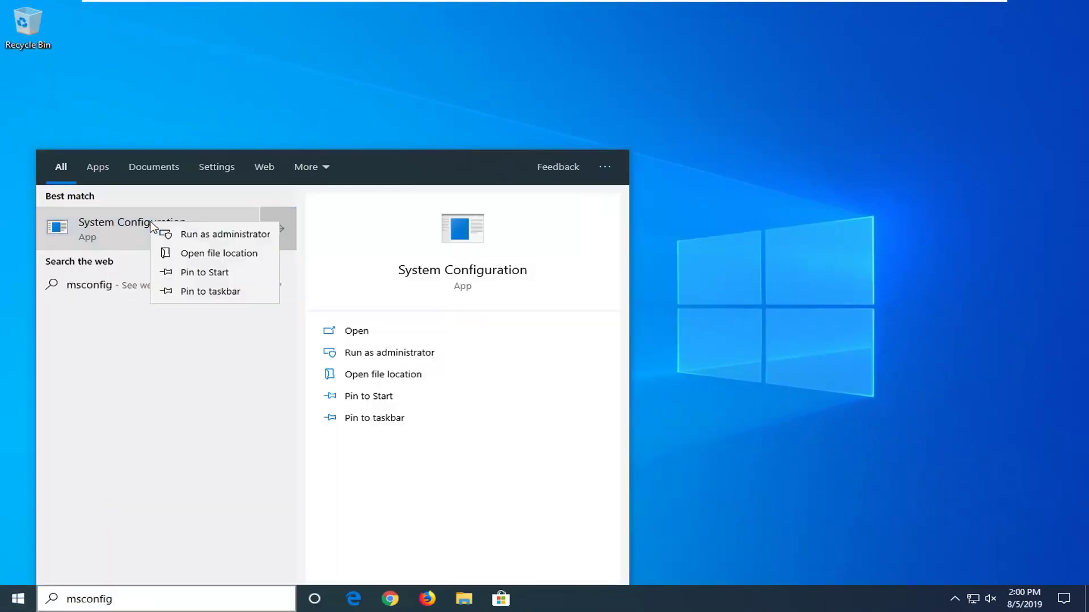
left_click(189, 239)
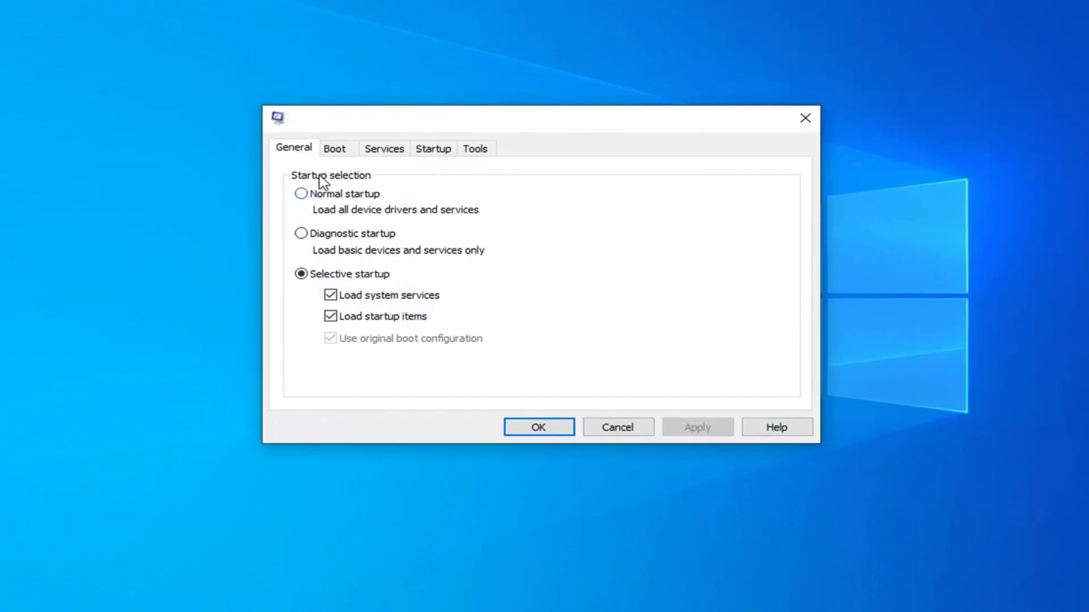
left_click(315, 196)
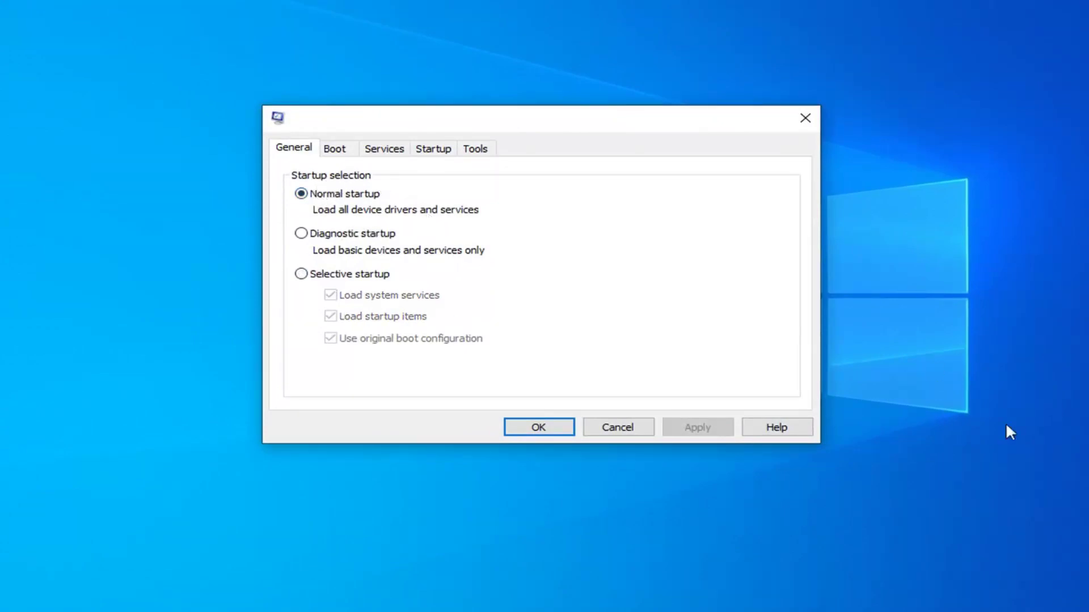
left_click(542, 430)
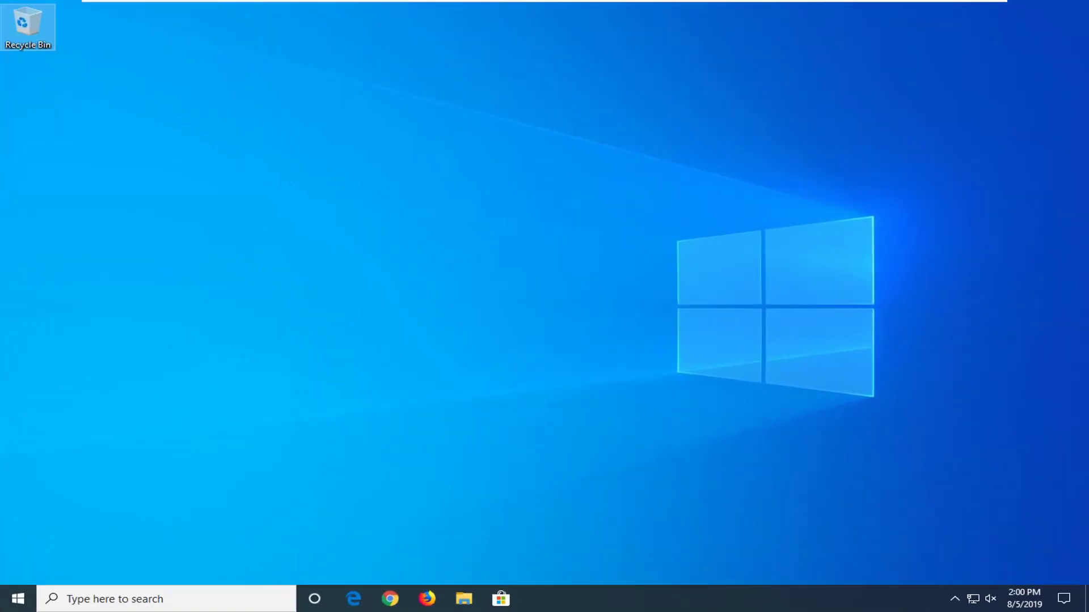
Search 'system restore' and open the Create a restore point settings.
left_click(13, 601)
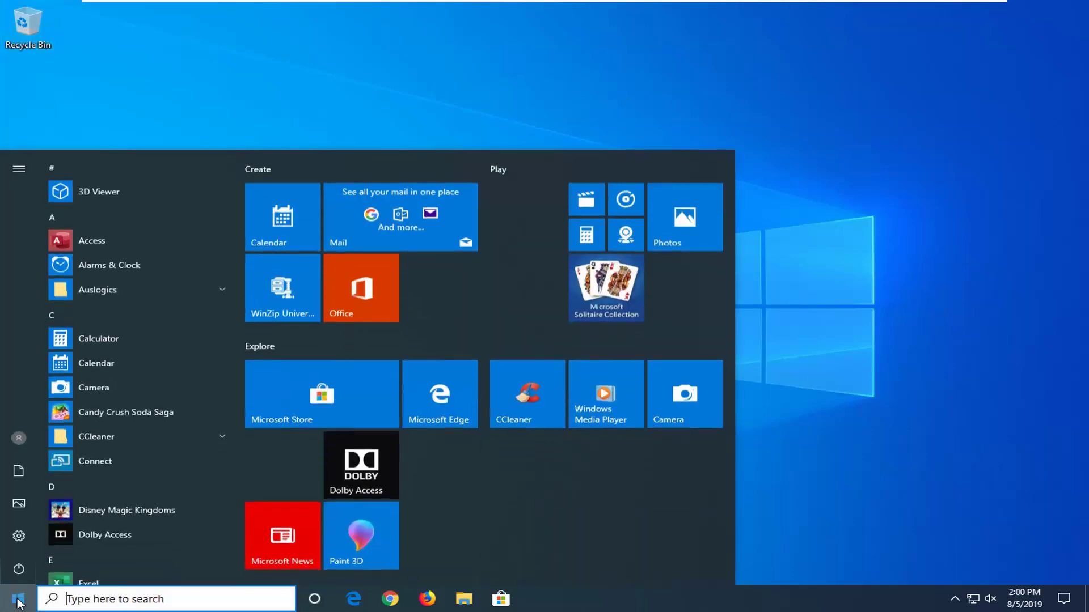
type("system resdt")
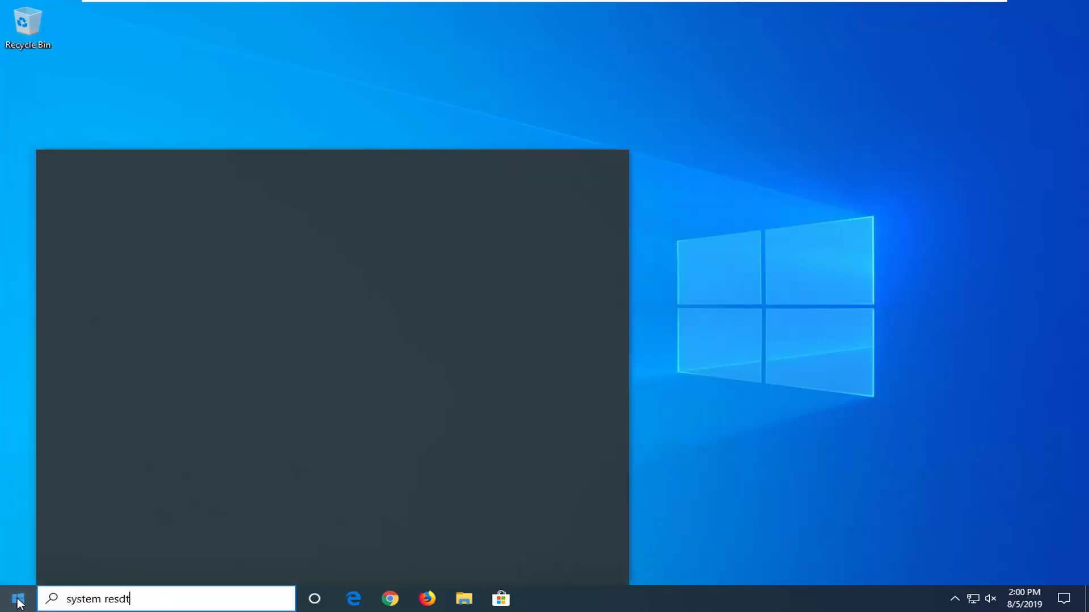
key("BackSpace")
key("BackSpace")
type("tore")
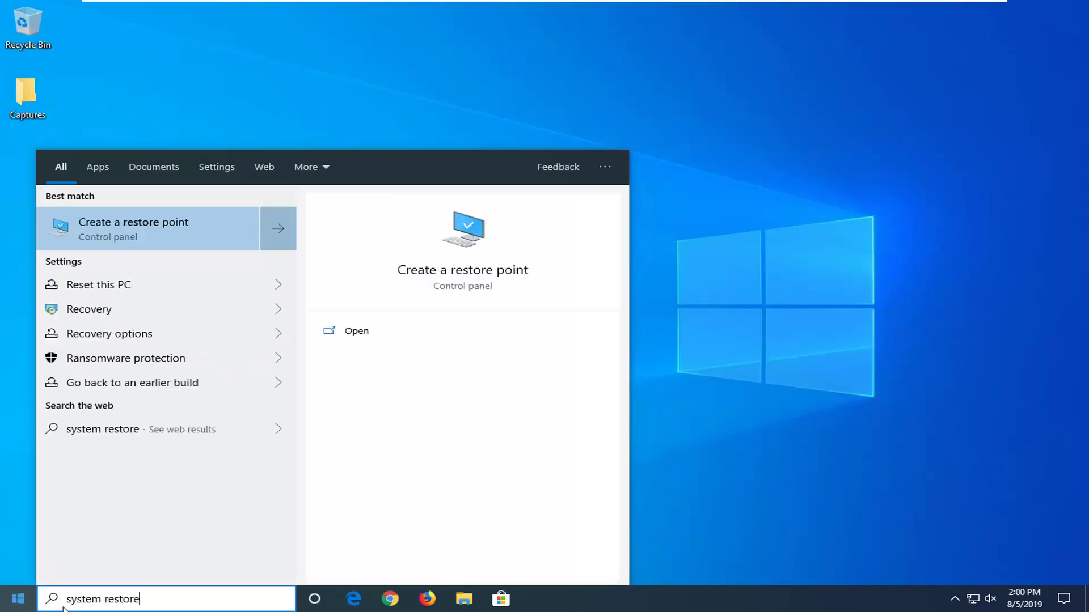
left_click(116, 222)
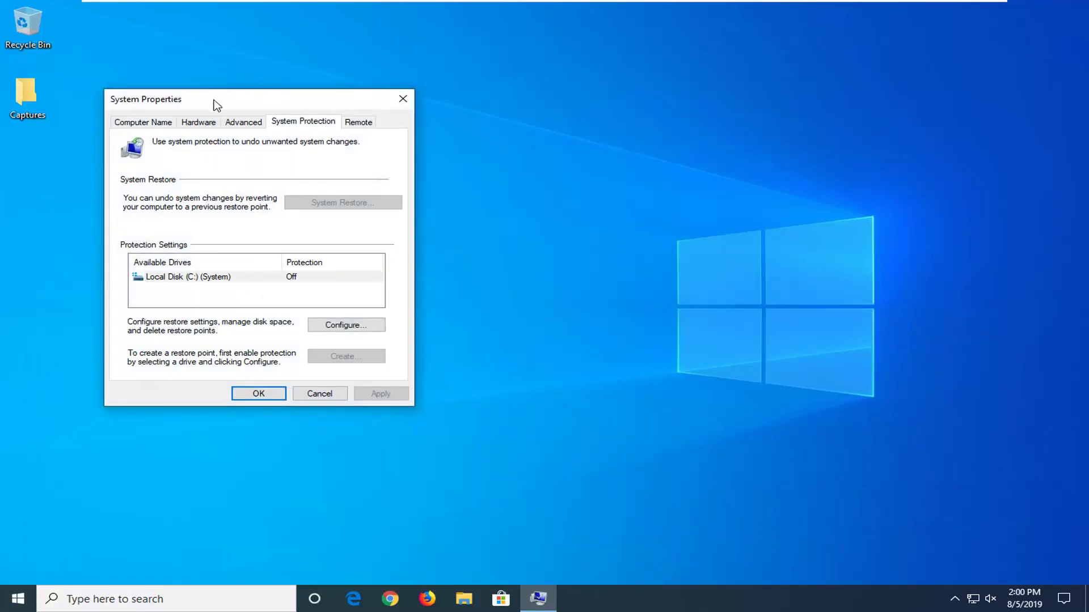
left_click_drag(214, 104, 390, 118)
Turn on system protection for Local Disk (C:) with about 20% max disk usage.
left_click(354, 295)
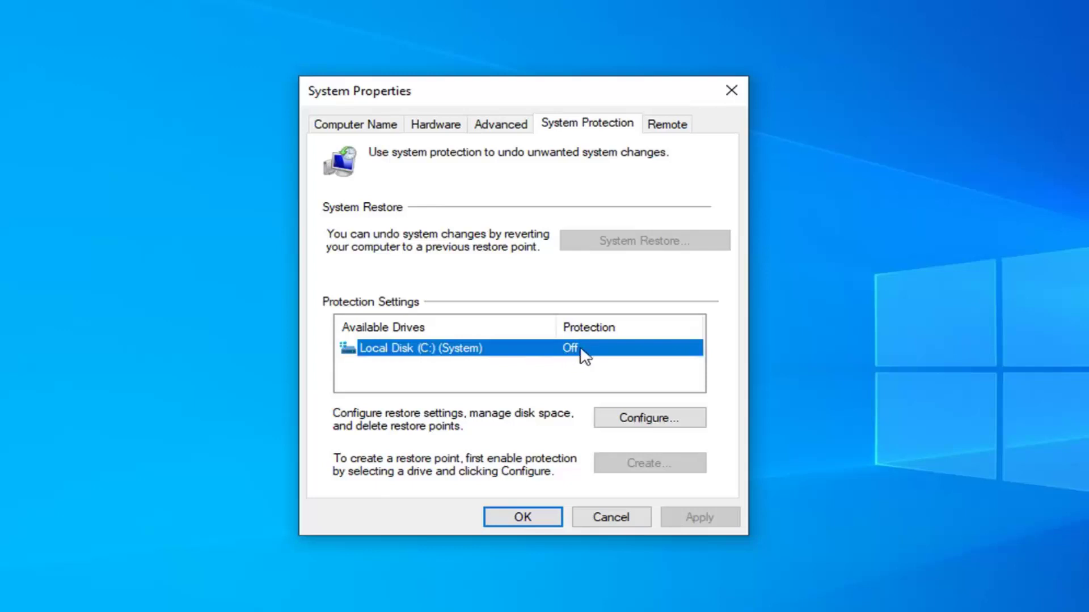
left_click(613, 420)
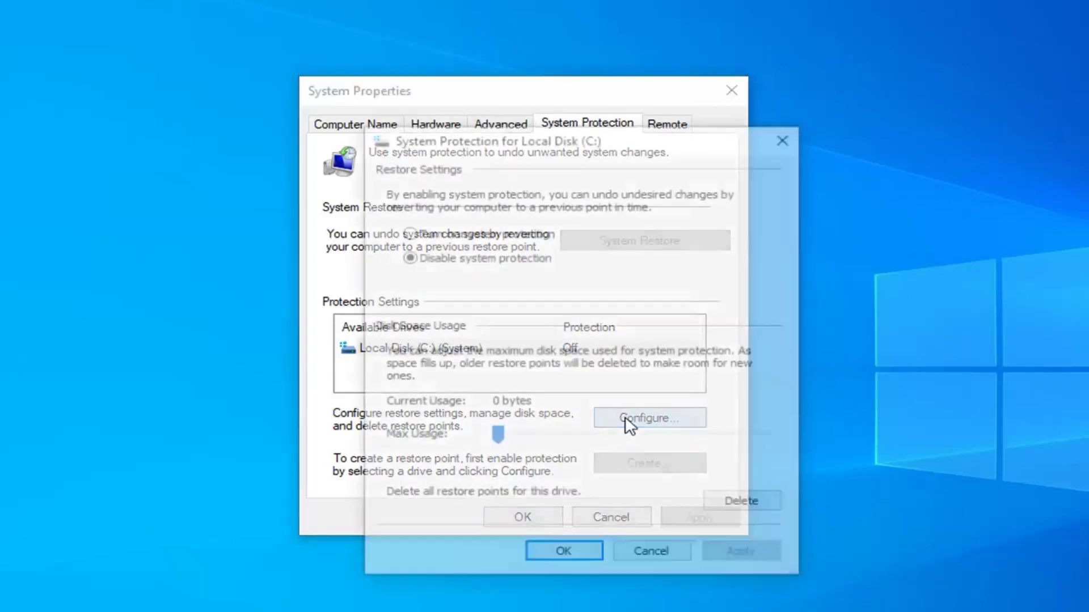
left_click(407, 232)
left_click_drag(497, 435, 552, 436)
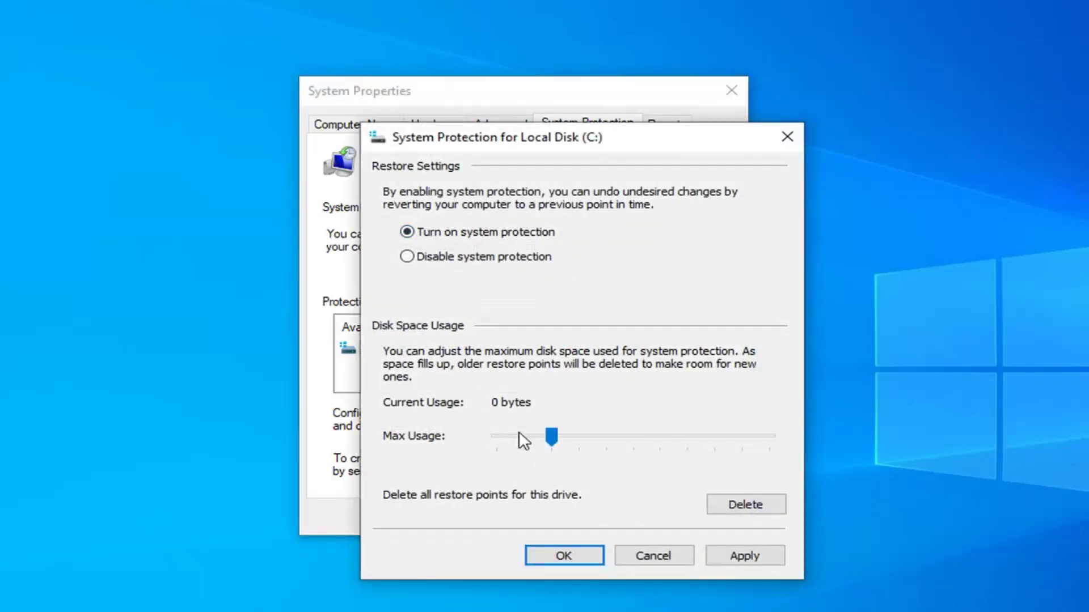
left_click(580, 557)
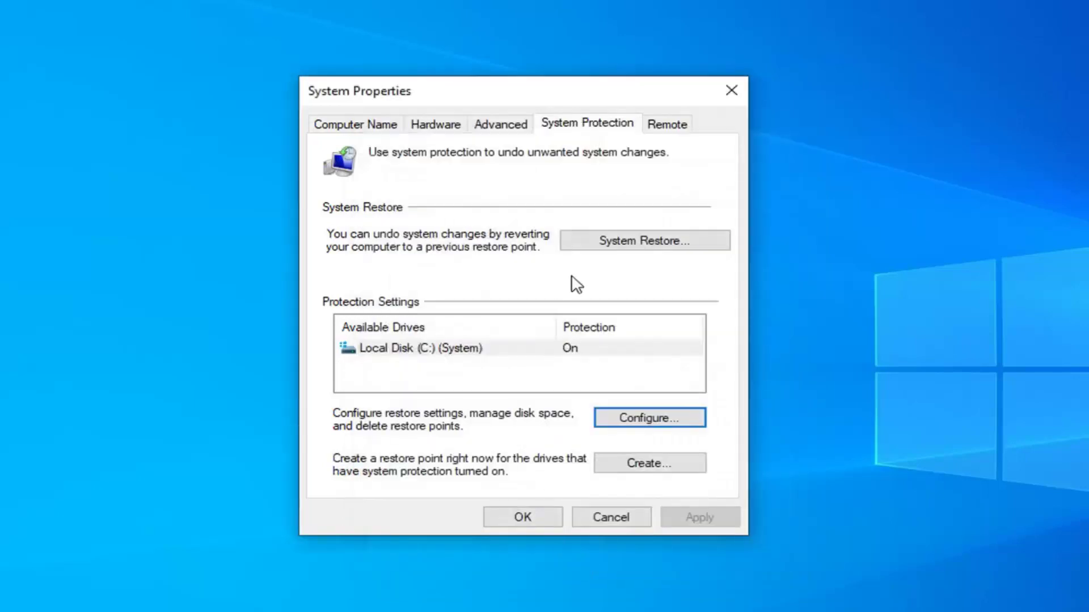
Create a restore point named '1' and dismiss the success message.
left_click(644, 465)
type("1")
left_click(623, 310)
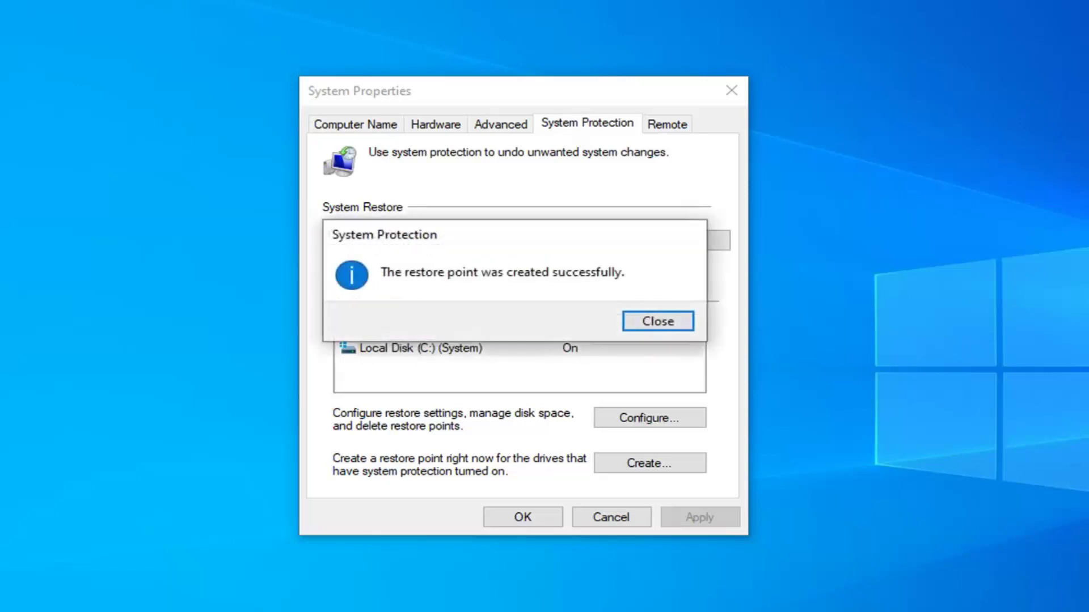
left_click(661, 323)
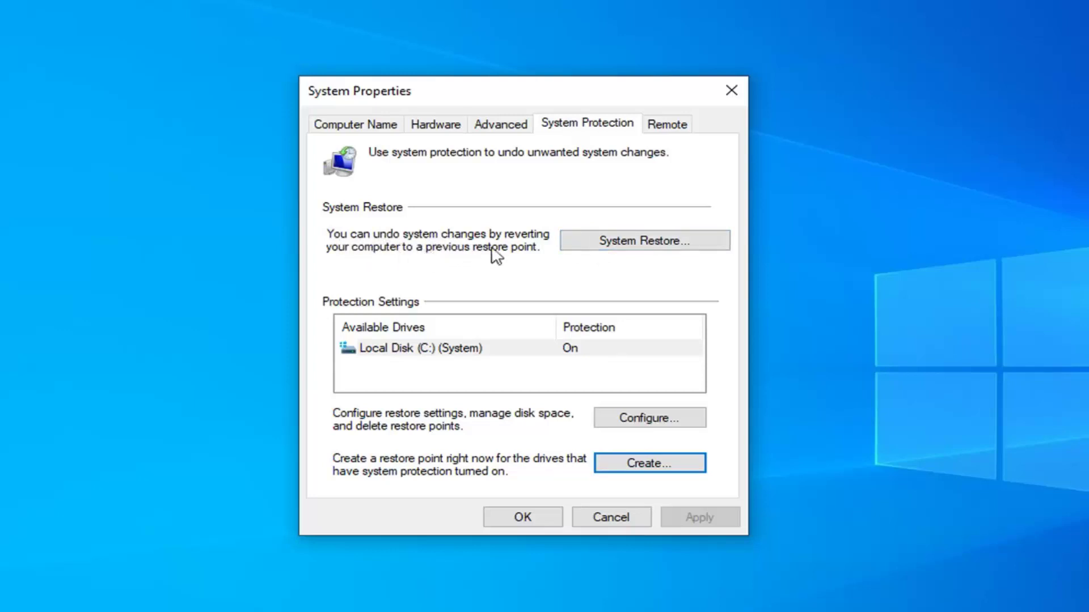
Start System Restore to the 8/5/2019 2:00:56 PM restore point and finish the wizard.
left_click(620, 246)
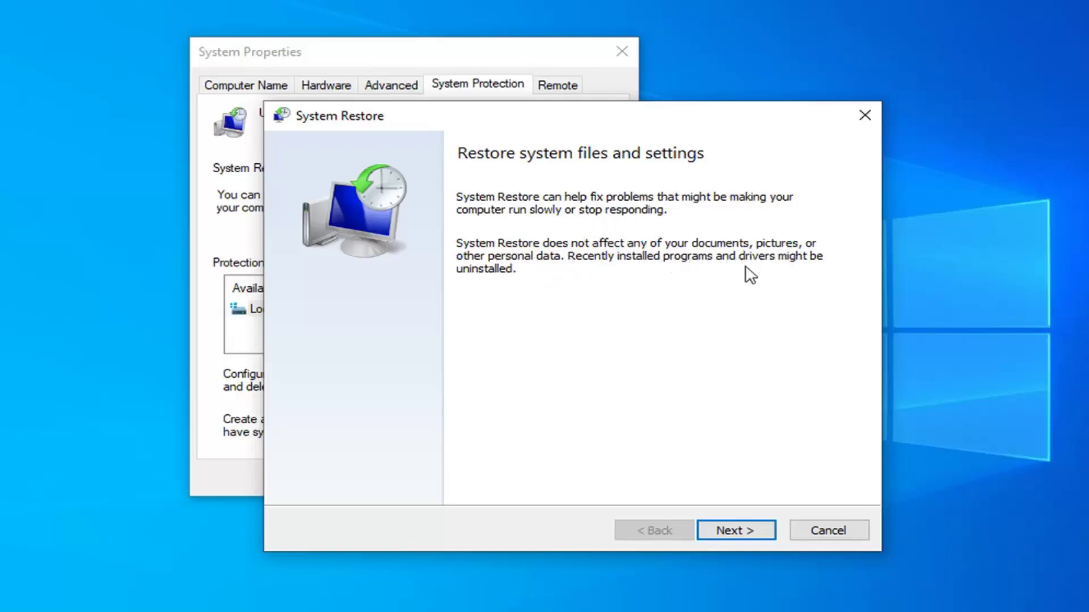
left_click(740, 532)
left_click(363, 282)
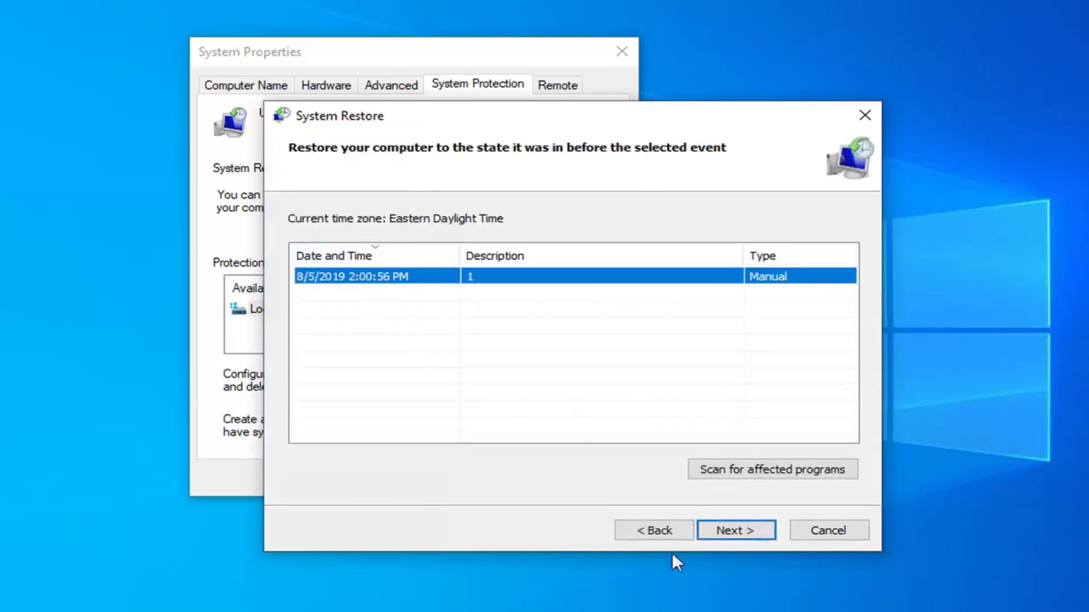
left_click(730, 534)
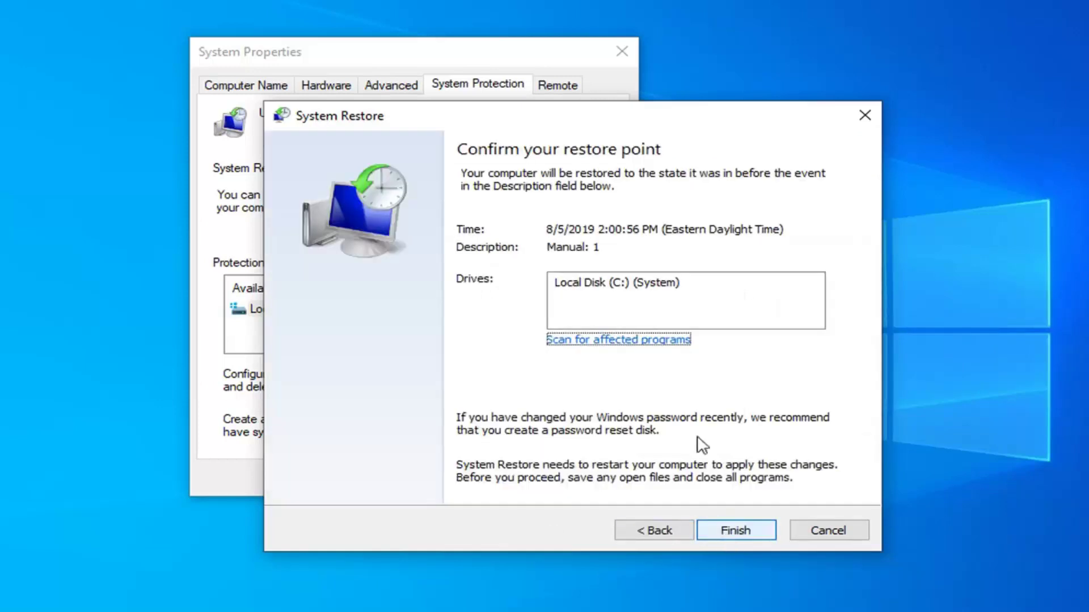
left_click_drag(449, 117, 333, 59)
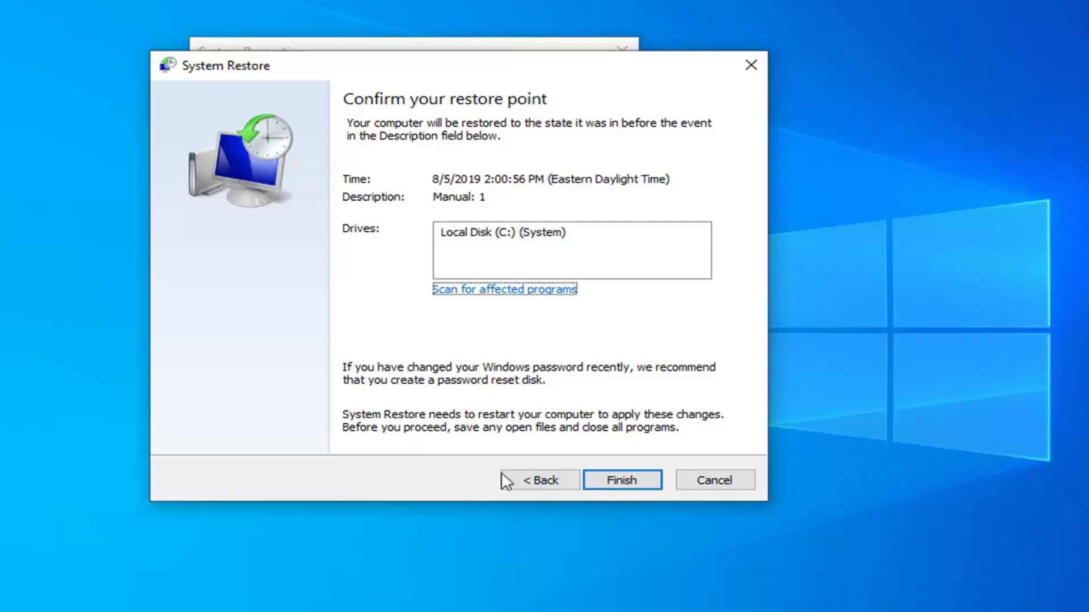
left_click(610, 485)
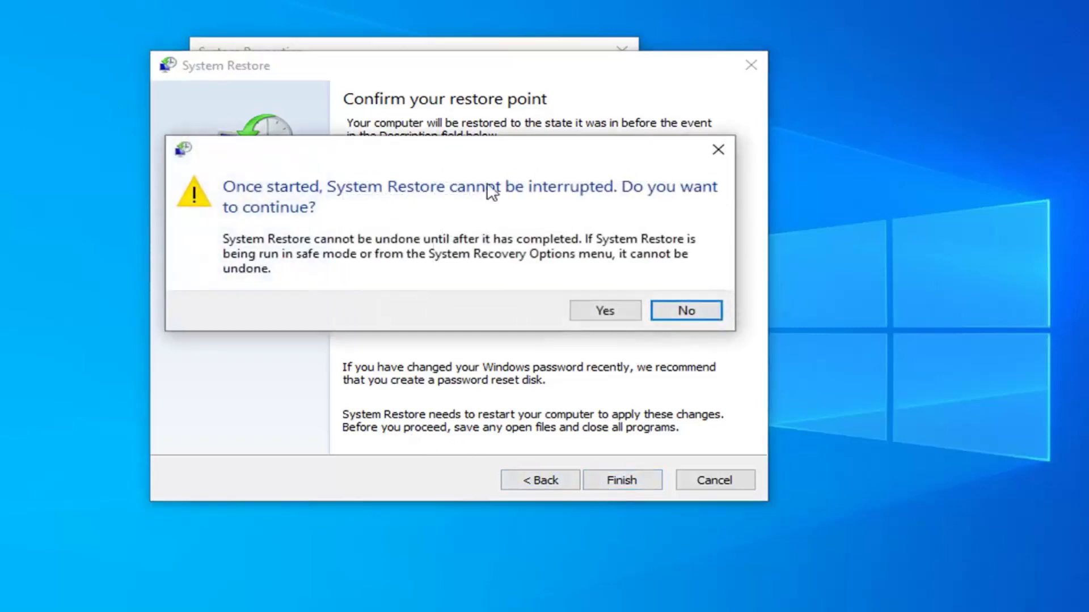